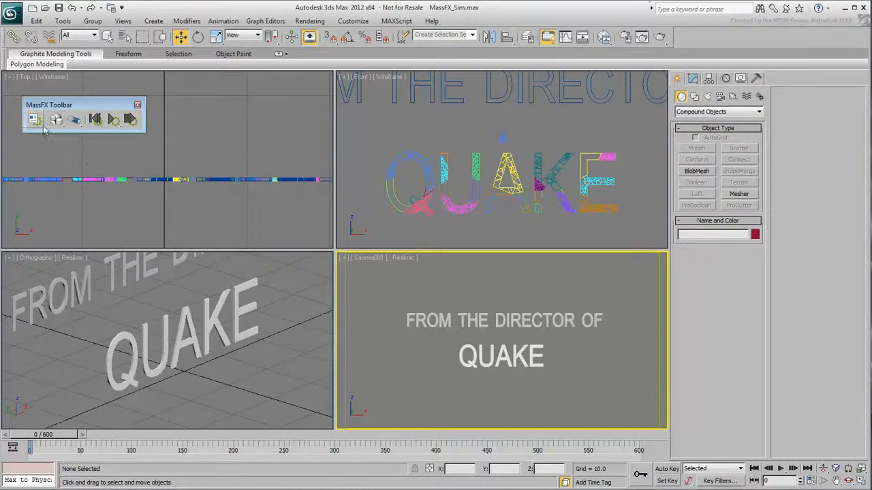
Open the MassFX world scene settings and set the gravity acceleration to -10.
click(34, 121)
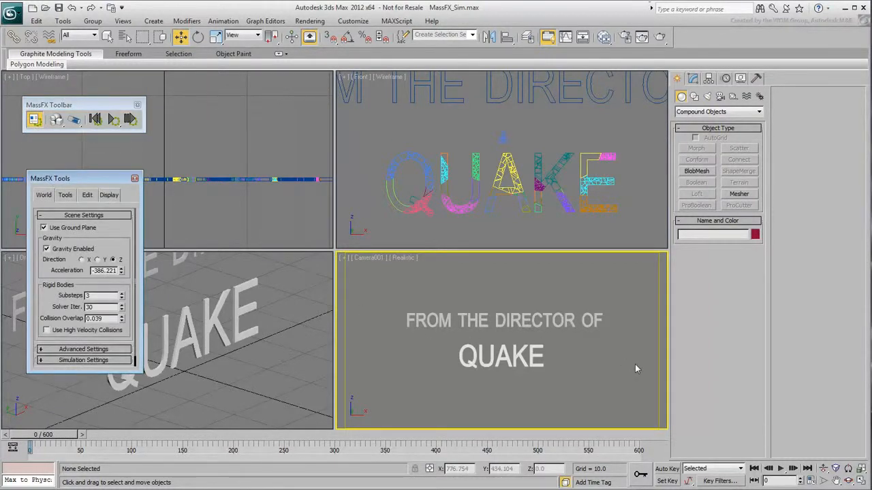
click(482, 231)
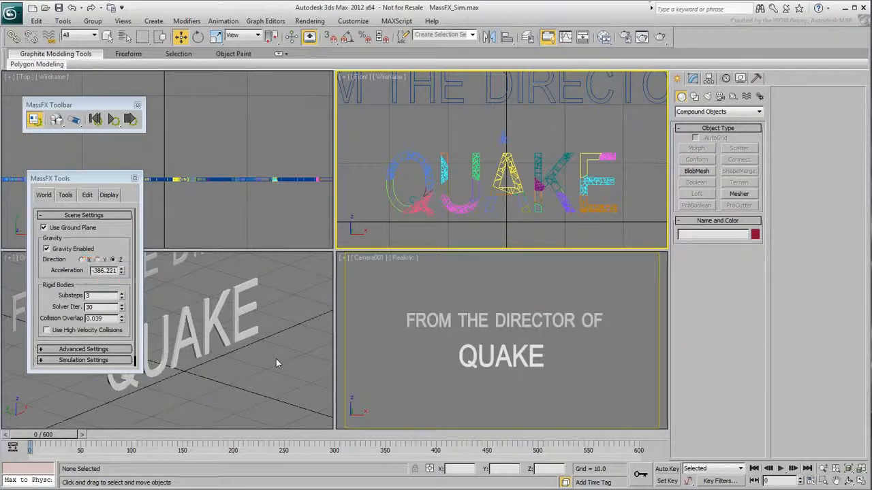
double_click(102, 270)
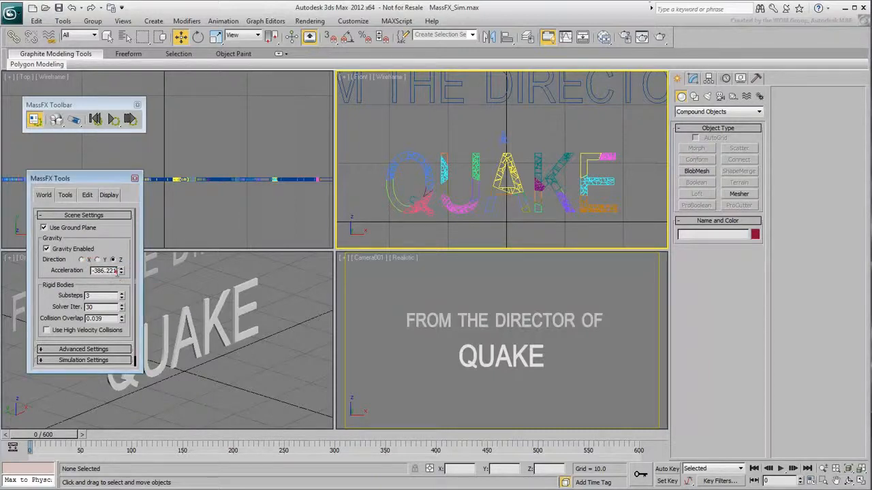
text(-10)
key(Return)
Select all the fragments of the QUAKE text and make them kinematic rigid bodies.
drag(590, 393, 426, 341)
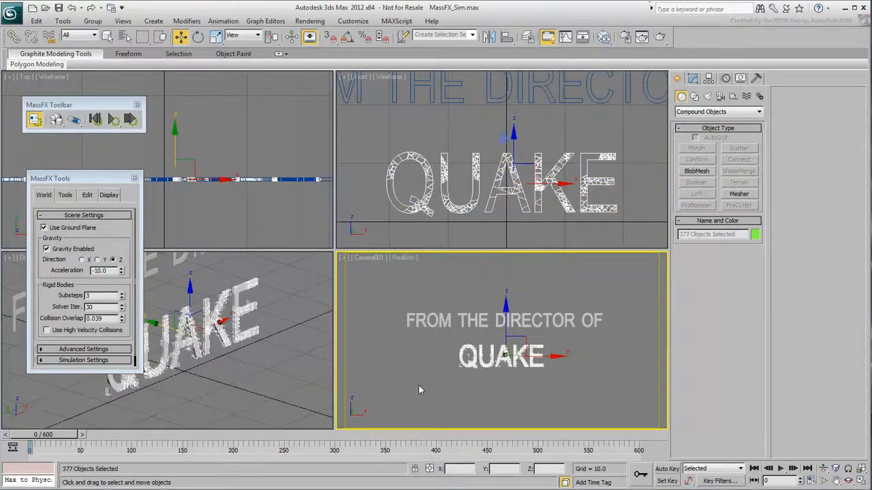
click(57, 119)
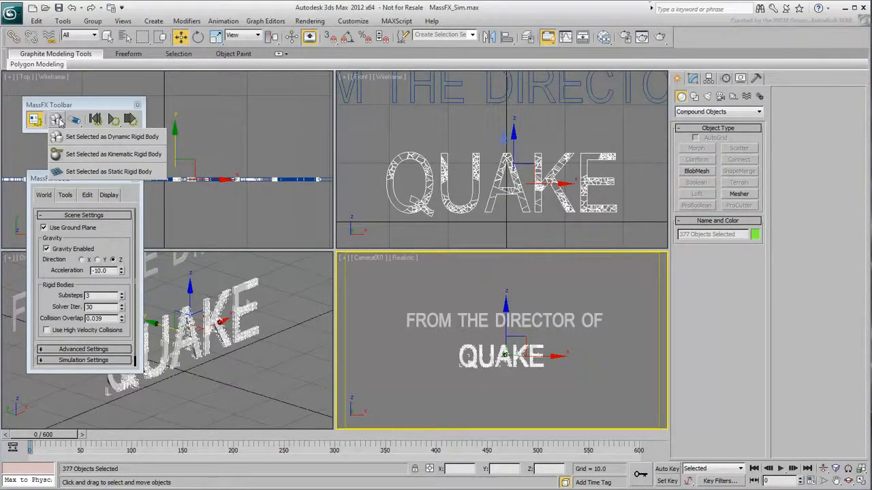
click(116, 155)
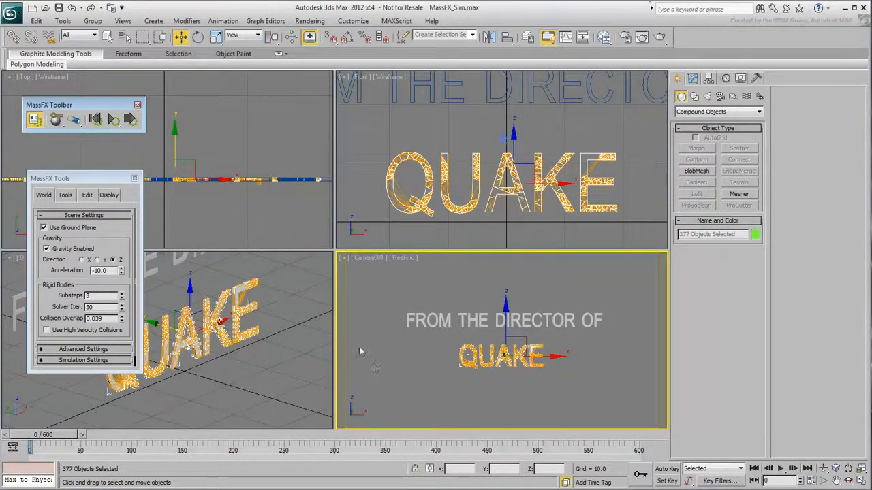
Assign the Concrete physical material preset to the selected QUAKE fragments.
click(87, 195)
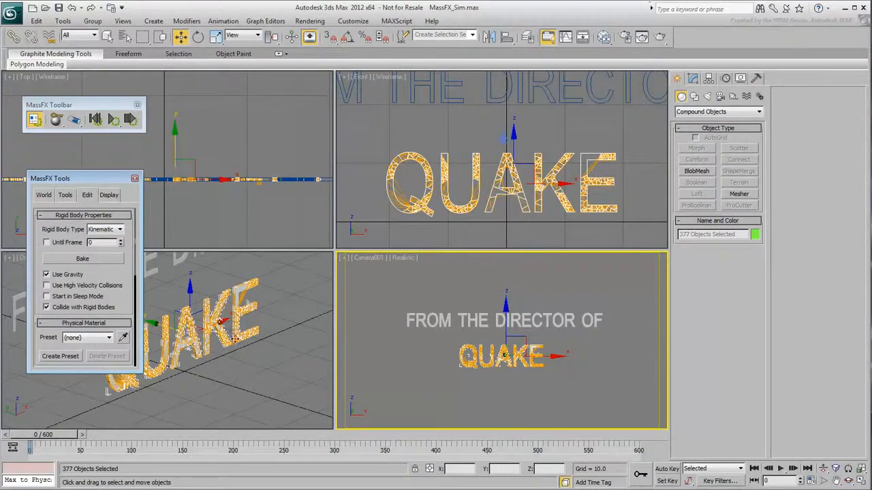
drag(130, 307, 124, 212)
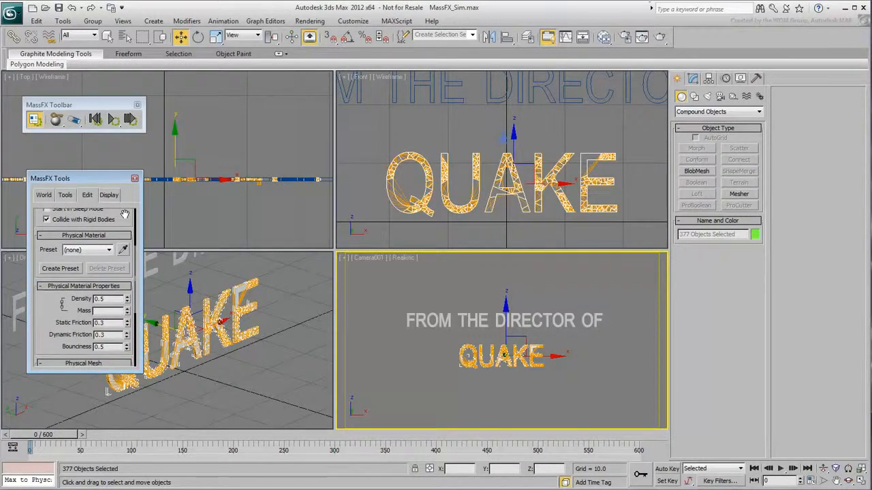
click(108, 250)
click(83, 282)
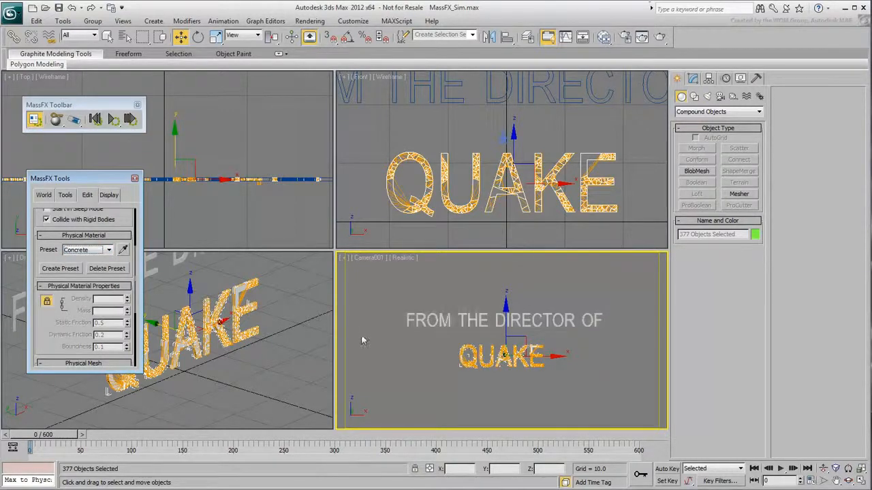
Change the physical mesh type of the large curved fragment at the Q's lower left to Composite and generate its hulls.
drag(41, 333, 48, 241)
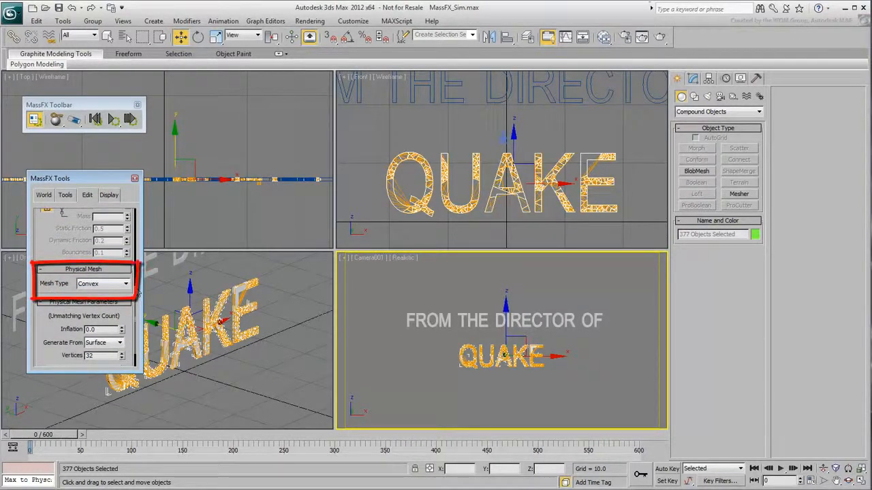
right_click(455, 228)
key(alt+w)
scroll(330, 314, up, 8)
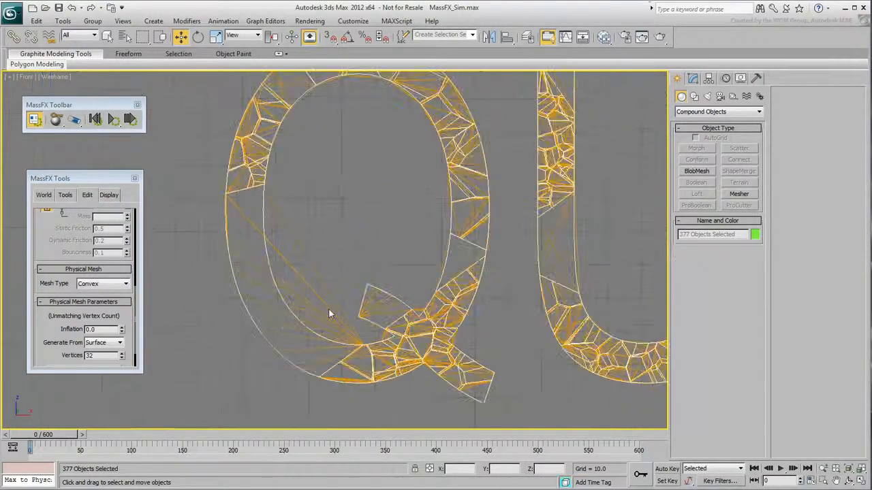
middle_drag(360, 302, 397, 278)
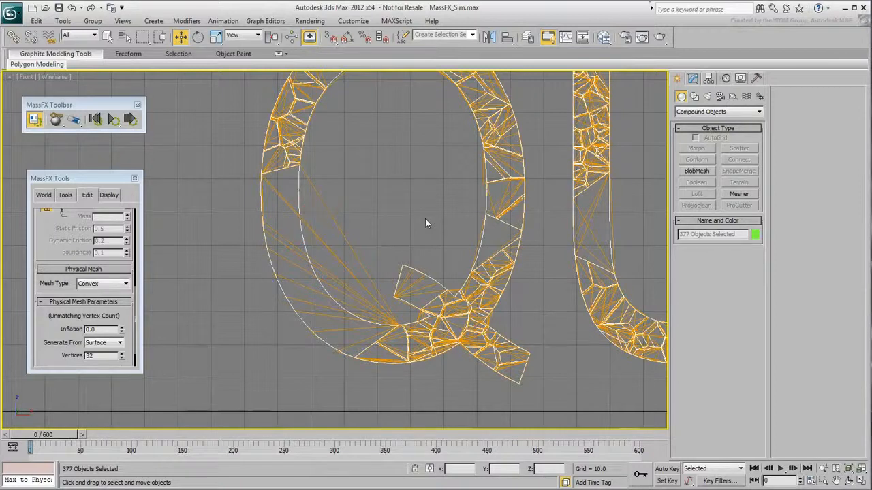
click(307, 297)
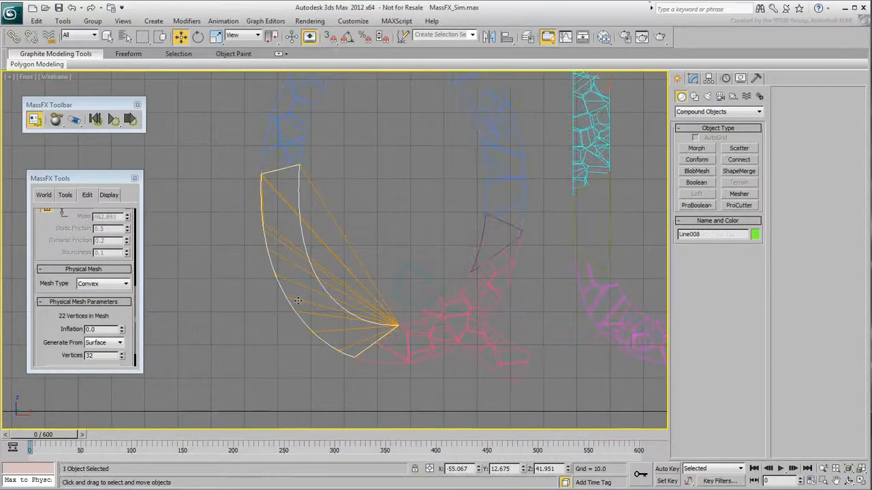
click(124, 284)
click(103, 321)
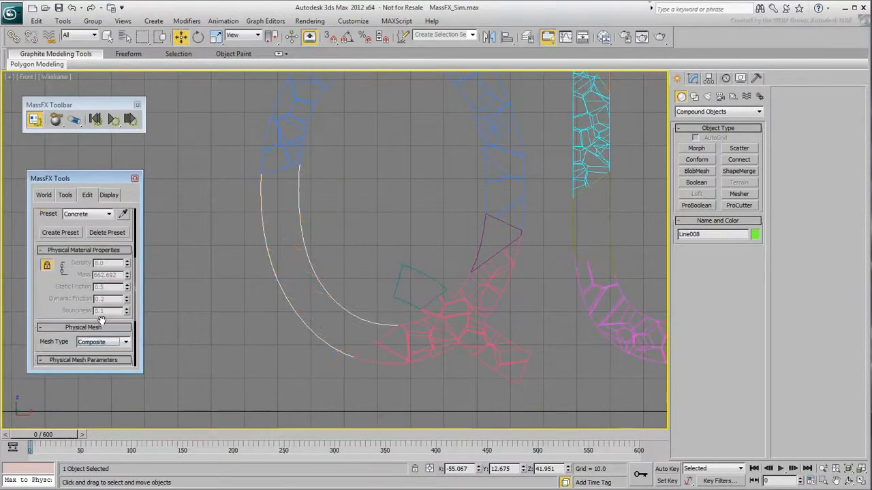
drag(60, 309, 60, 196)
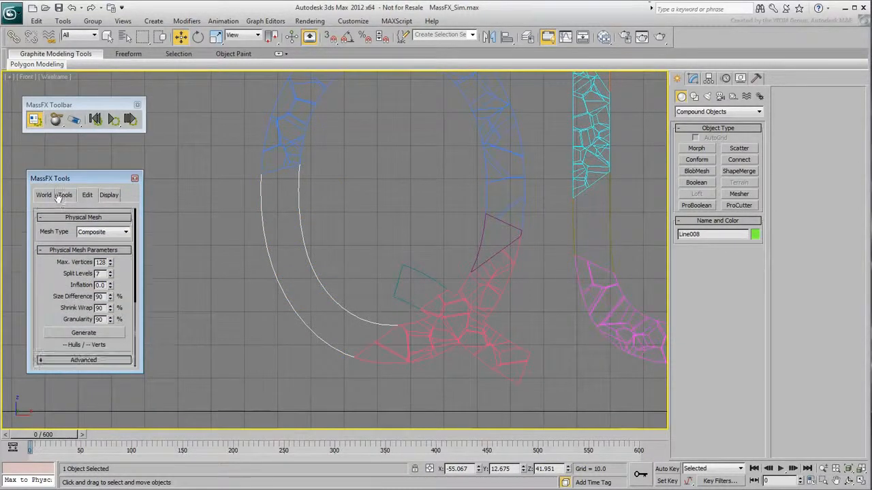
click(95, 334)
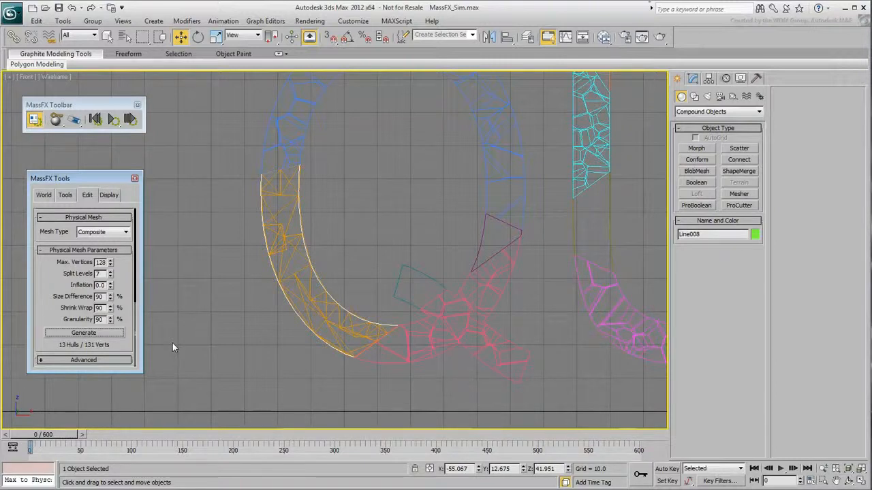
Reduce the curved Q fragment's composite mesh to 3 split levels and regenerate it.
click(110, 276)
click(109, 275)
click(110, 276)
click(110, 275)
click(84, 333)
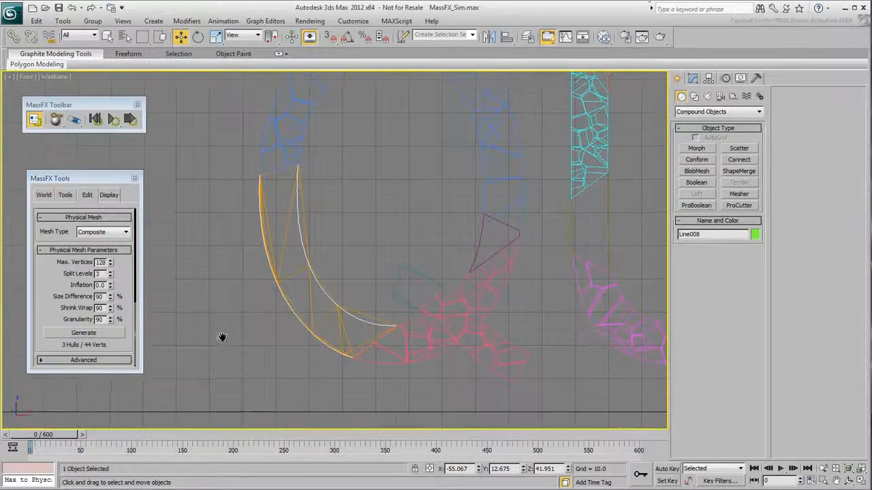
Change the L-shaped fragment at the E's upper-left corner to a Composite physical mesh and generate its hulls.
scroll(197, 354, down, 5)
middle_drag(436, 312, 311, 318)
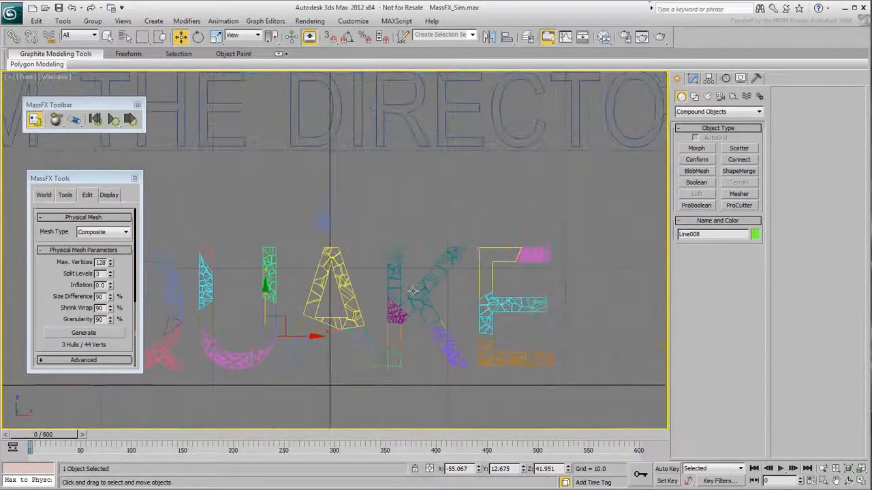
click(479, 274)
scroll(501, 276, up, 5)
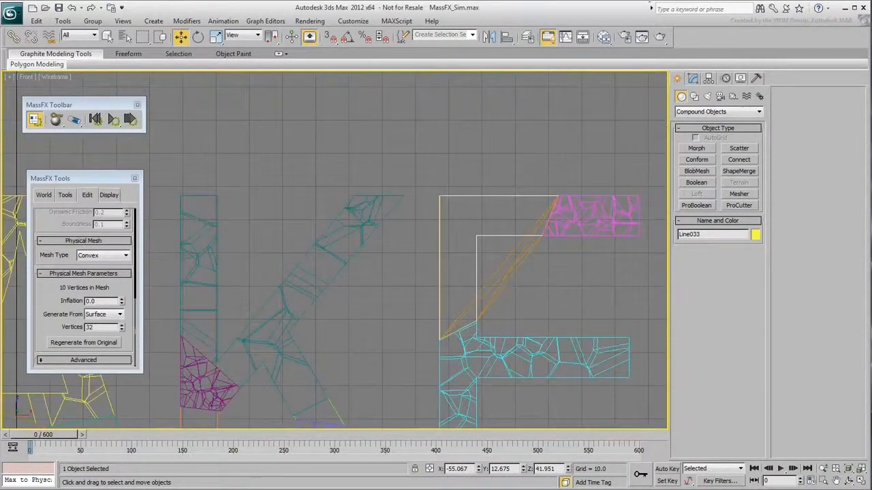
drag(41, 321, 41, 328)
click(102, 263)
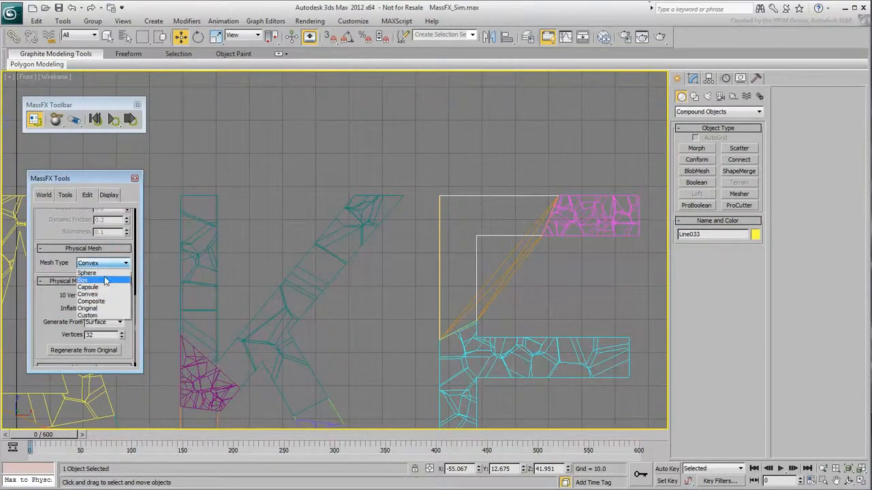
click(94, 302)
scroll(93, 302, down, 4)
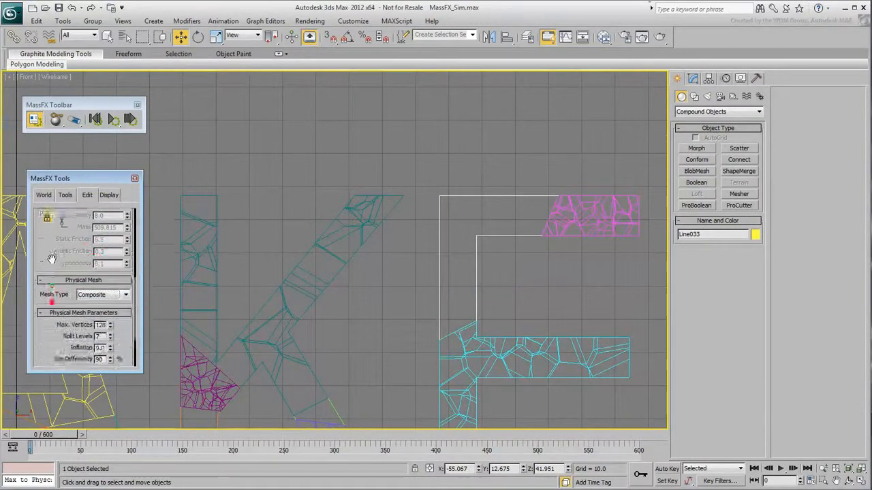
click(82, 333)
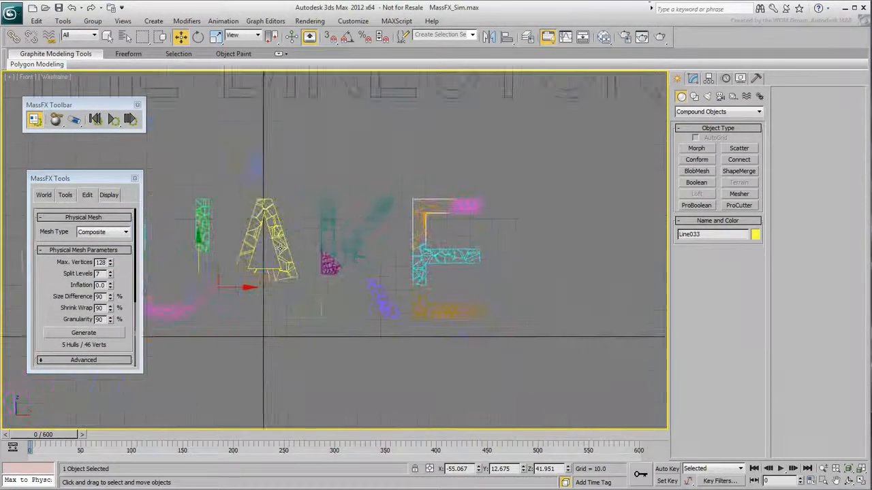
Select all the QUAKE fragments again and keep them kinematic only until frame 100.
middle_drag(365, 347, 382, 354)
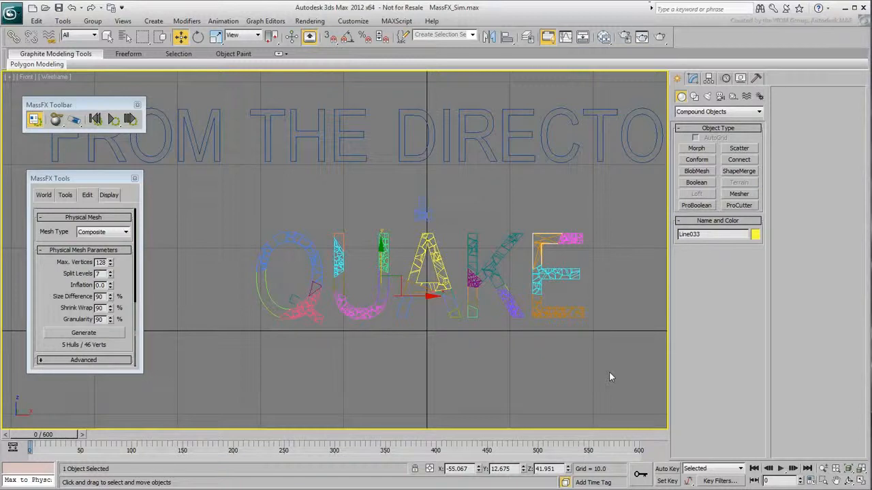
drag(608, 372, 245, 234)
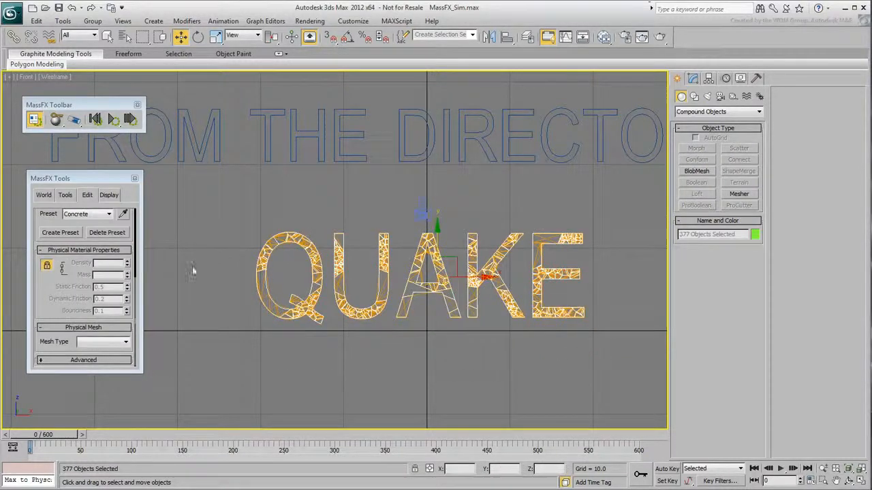
drag(41, 286, 41, 409)
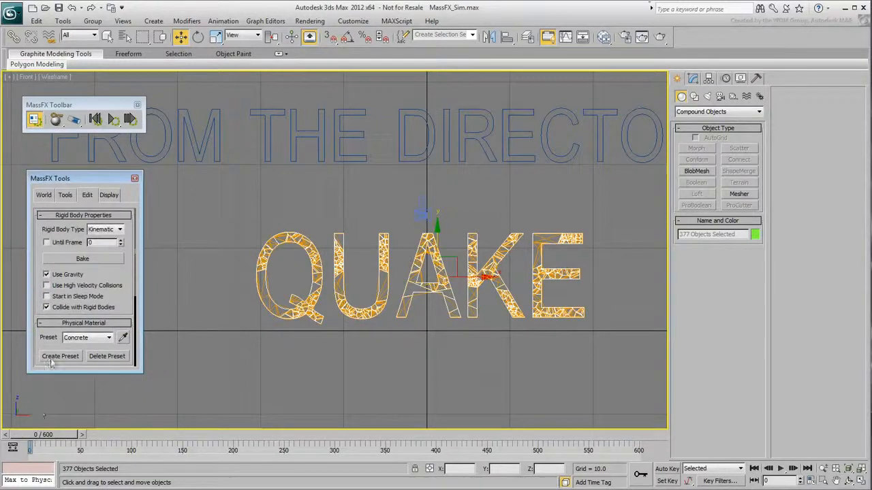
click(46, 243)
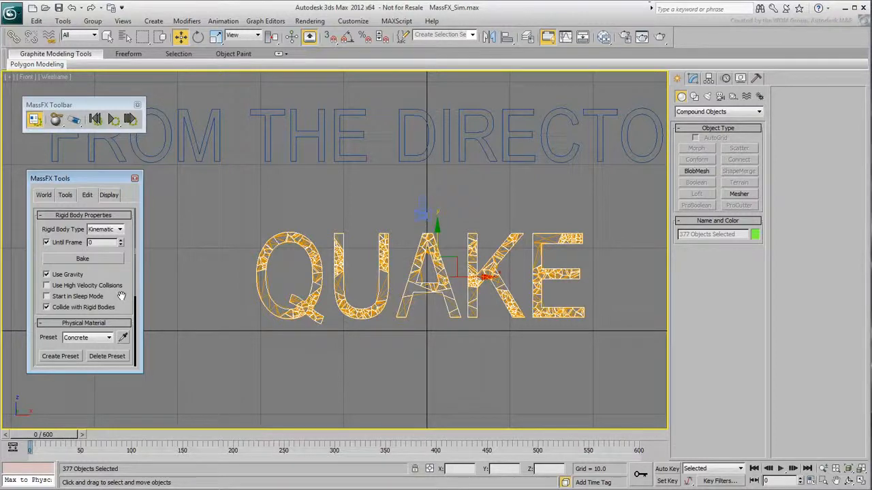
double_click(90, 242)
text(200)
key(Return)
Select only the large curved Q fragment and set its rigid body Until Frame value to 200 in its modifier.
click(236, 275)
click(258, 286)
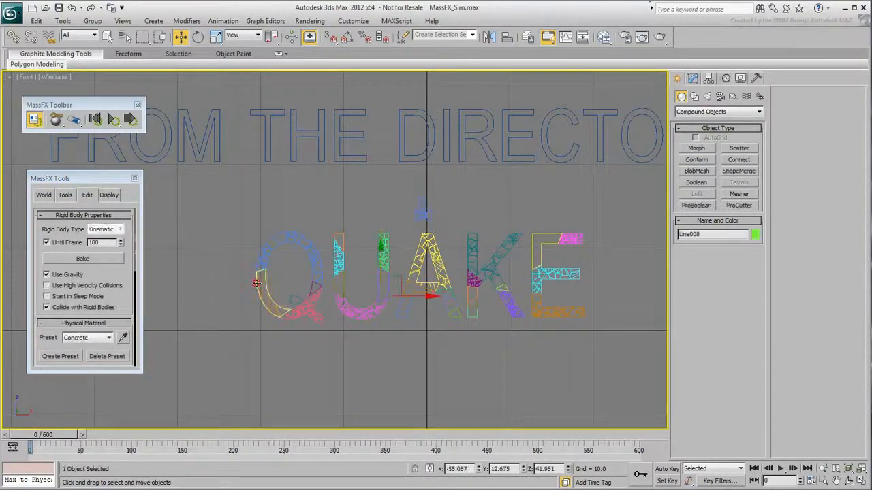
click(693, 78)
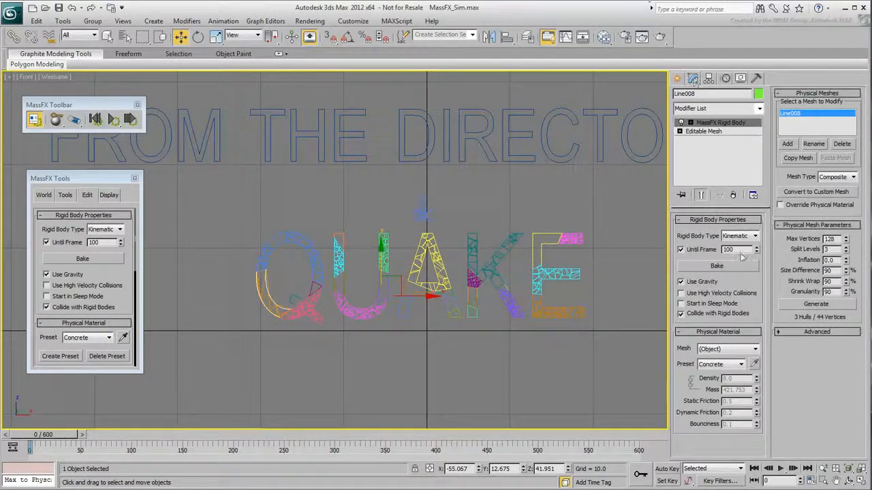
double_click(736, 249)
text(20)
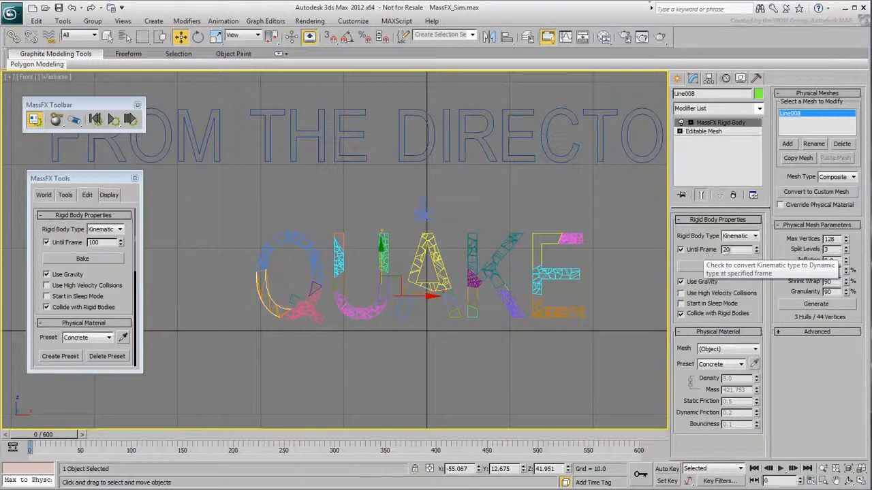
text(0)
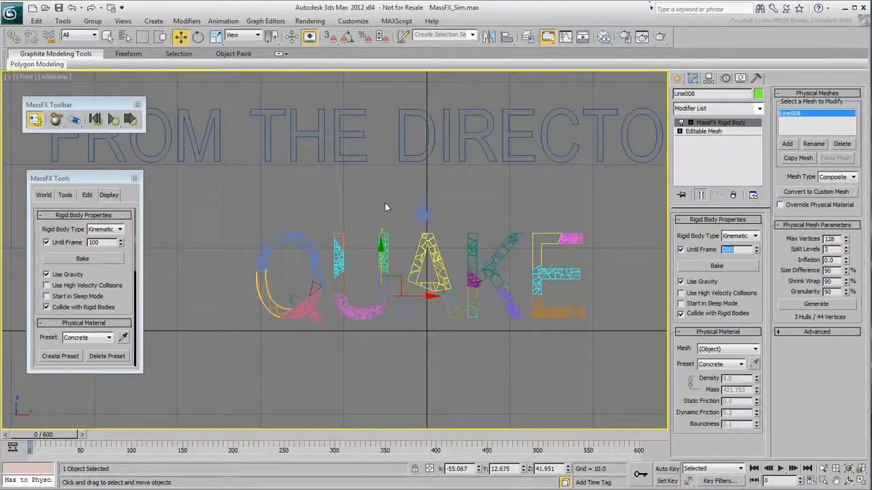
Open the MAXScript Listener, expand its macro recorder pane, and enable macro recording.
right_click(21, 480)
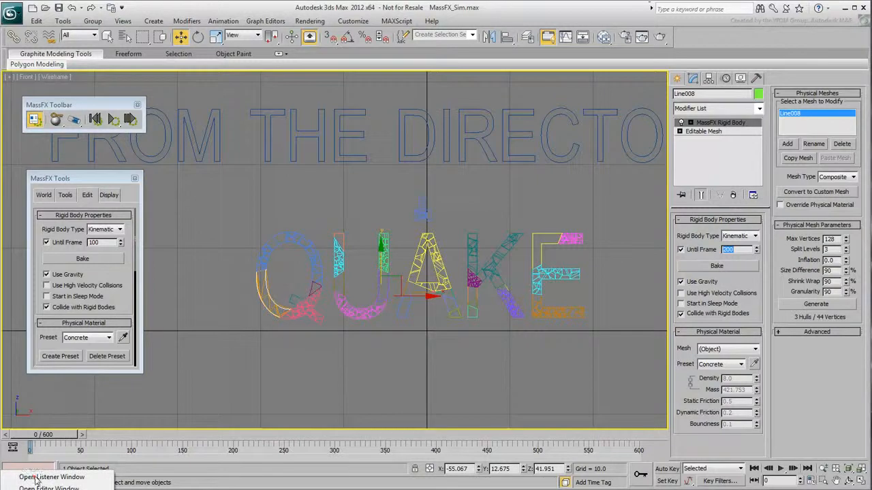
click(34, 474)
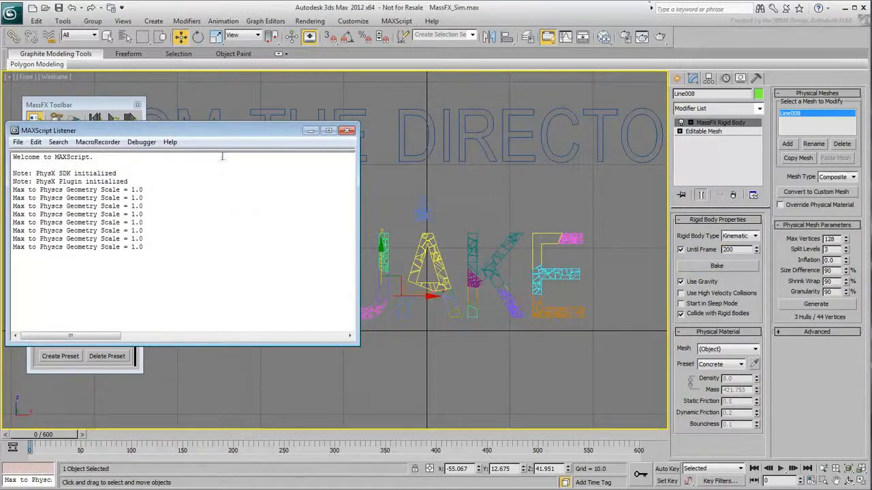
drag(221, 150, 234, 235)
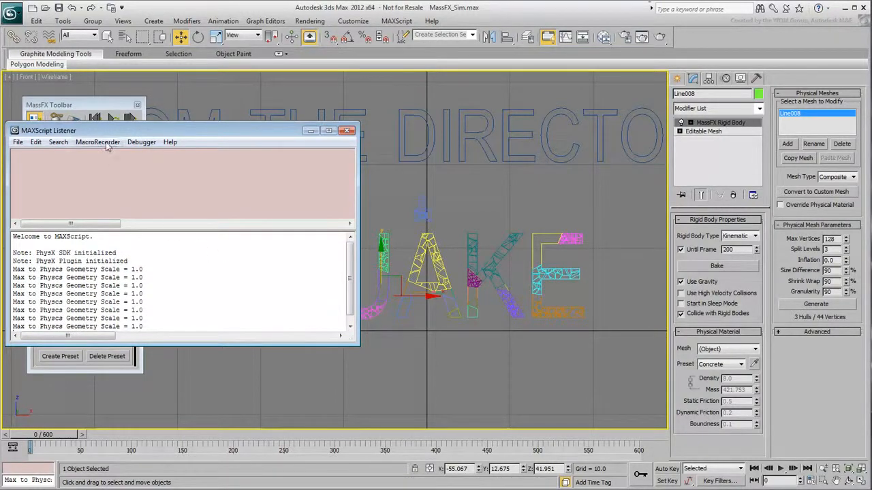
click(102, 143)
click(108, 152)
Select the fragment at the A's lower-left leg and set its rigid body Until Frame value to 200 in its modifier.
click(400, 314)
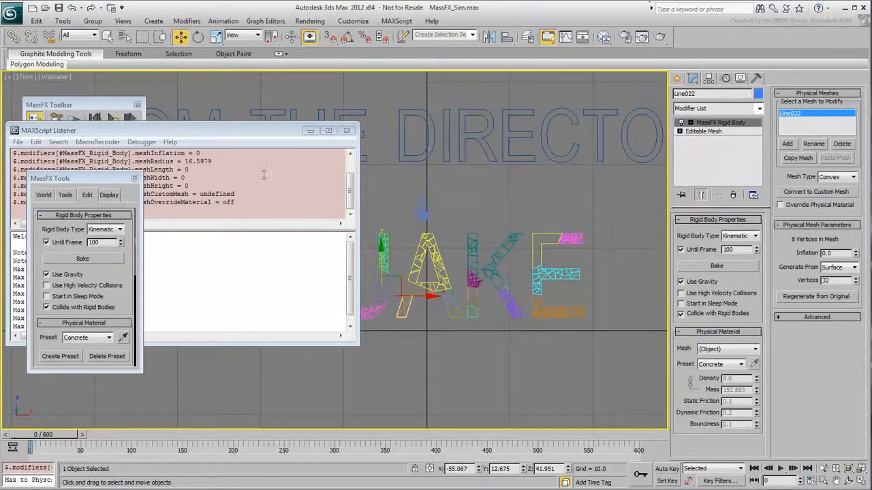
drag(249, 132, 309, 88)
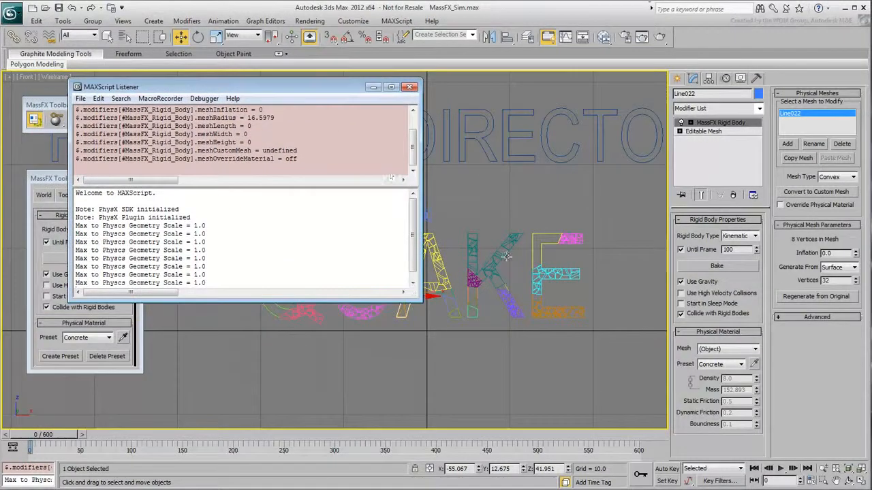
double_click(743, 250)
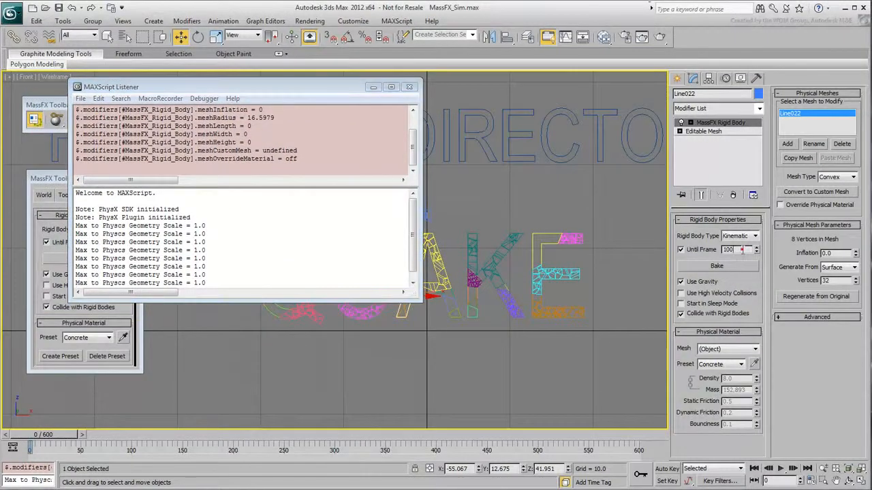
text(200)
key(Return)
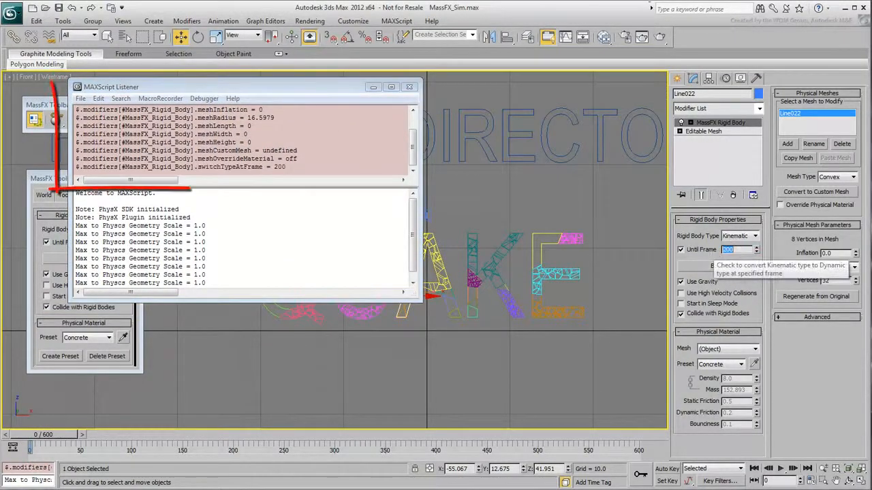
Mark the recorded switchTypeAtFrame = 200 line in the MAXScript Listener and turn off macro recording.
click(289, 169)
key(Return)
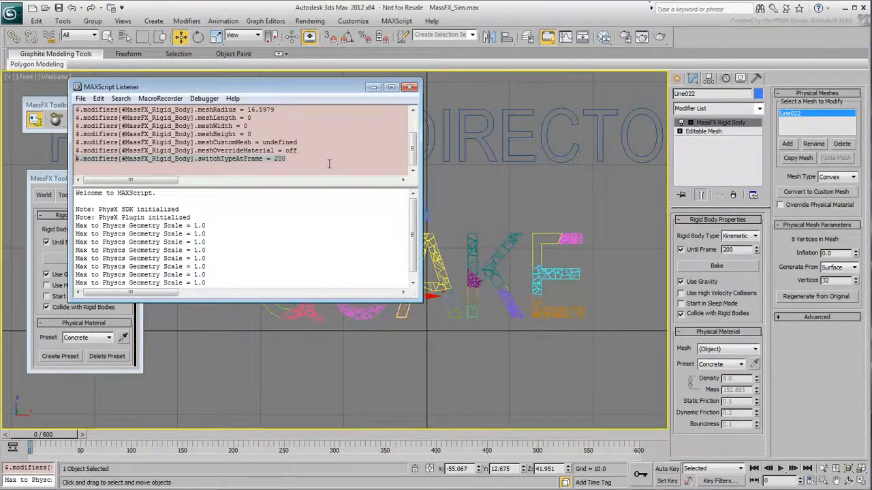
click(160, 98)
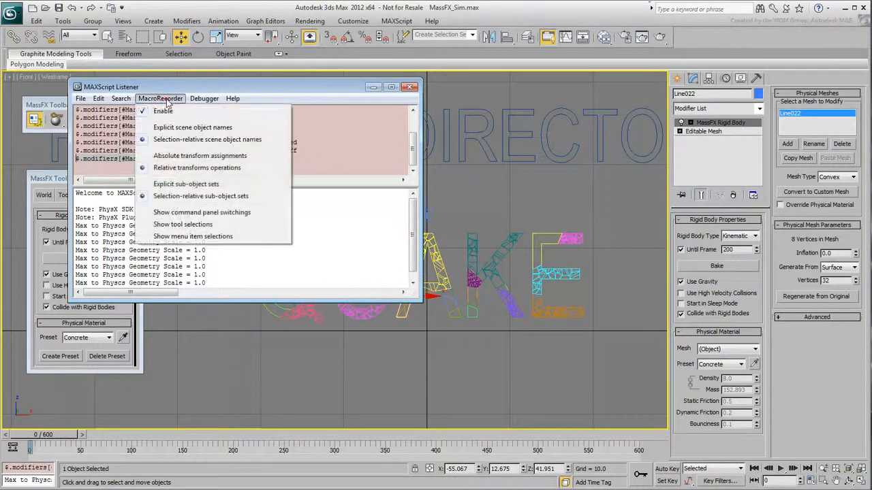
click(167, 111)
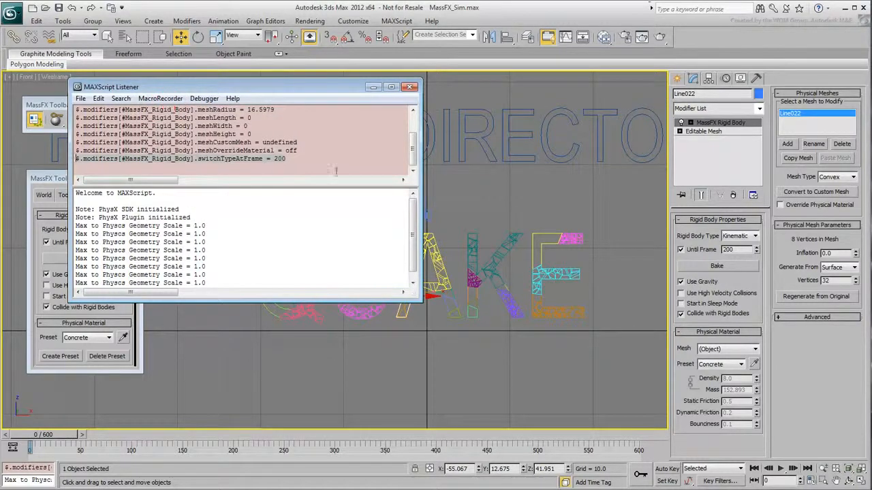
Select all the QUAKE fragments and bring the end of the MAXScript Listener's output pane into reach.
drag(300, 94, 229, 17)
drag(603, 364, 243, 229)
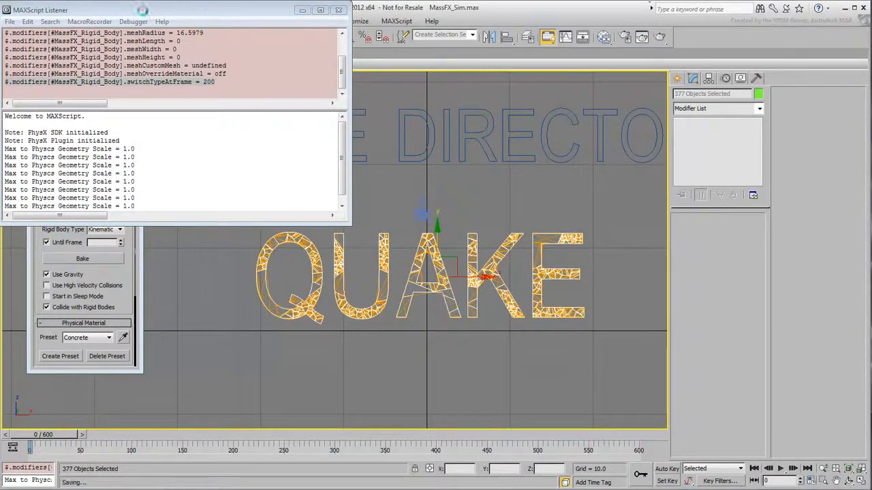
drag(142, 12, 321, 55)
drag(522, 193, 522, 202)
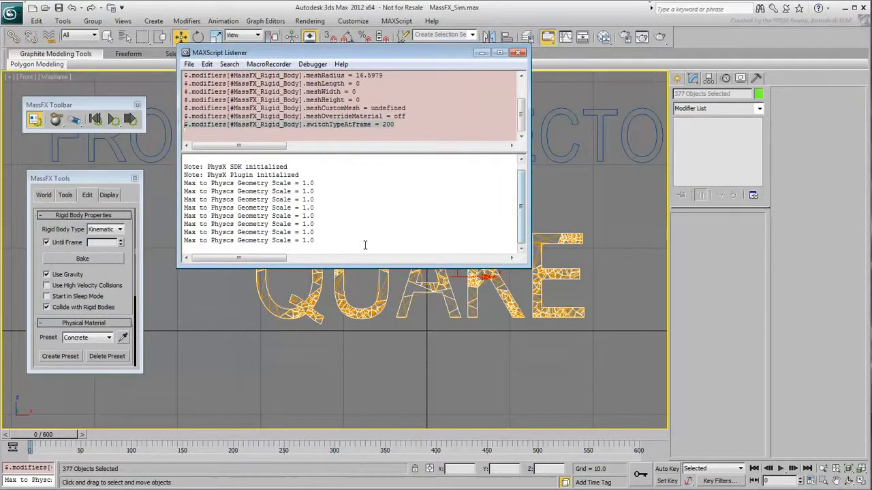
scroll(359, 245, down, 1)
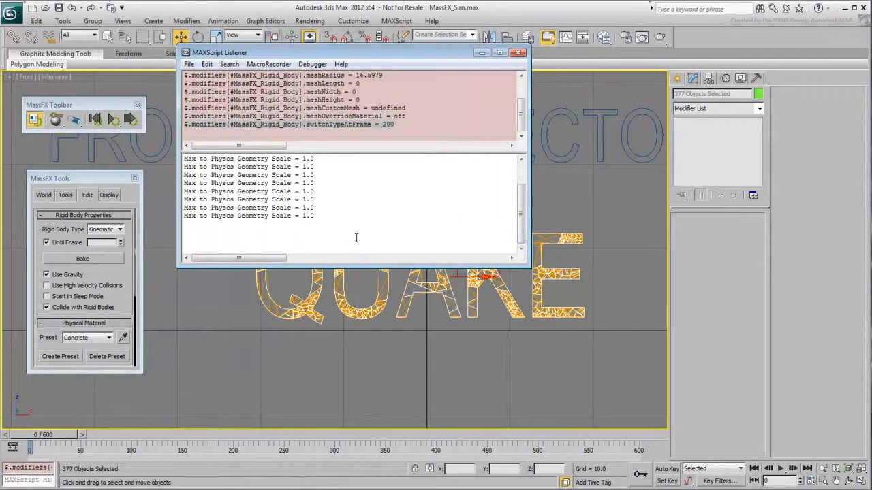
Start a "for i in selection do (" loop in the Listener and paste the recorded switchTypeAtFrame = 200 line as its closed body.
click(355, 238)
text(for i in selection do ()
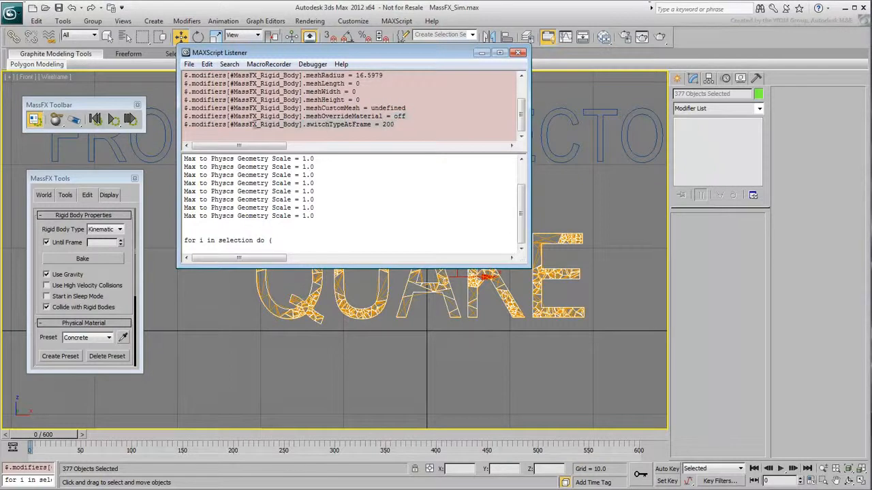
right_click(241, 129)
click(225, 174)
right_click(279, 239)
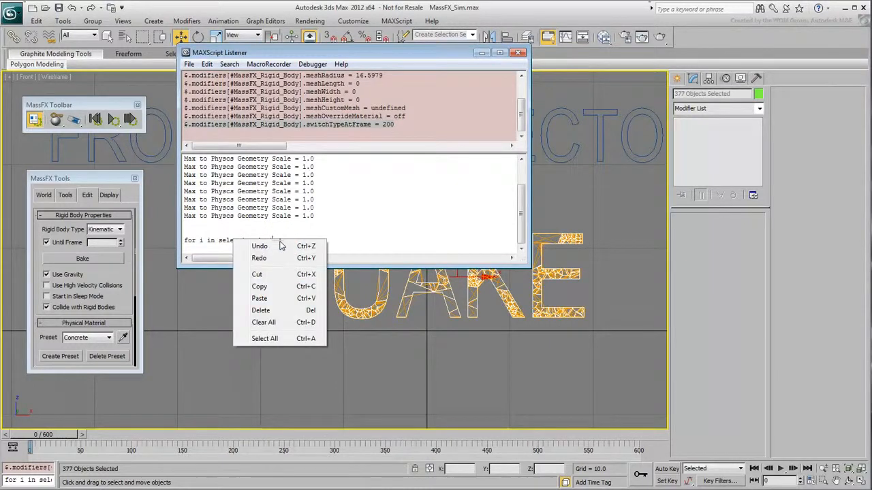
click(260, 299)
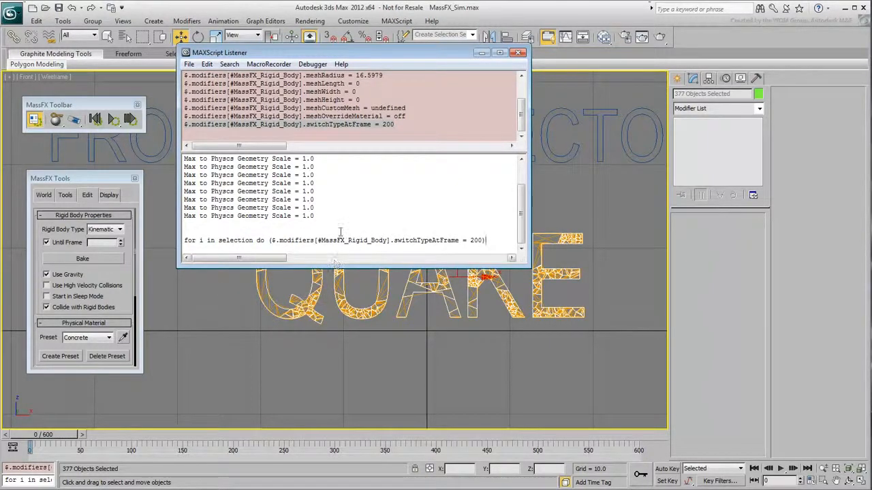
Replace the $ in the loop body with i and run the script on the selected fragments.
click(273, 240)
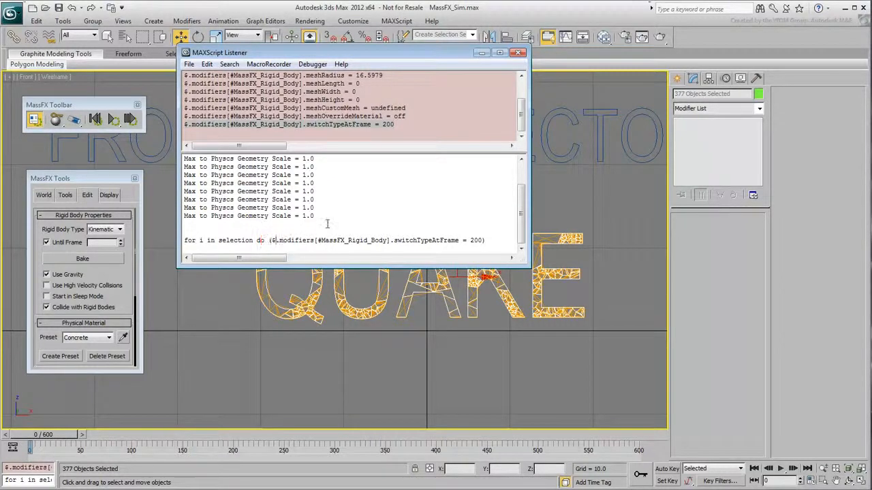
key(Delete)
text(i)
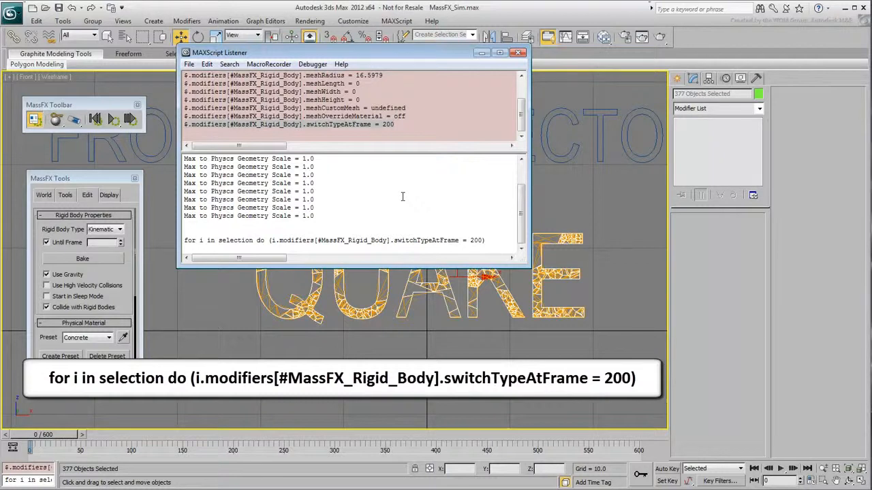
click(488, 241)
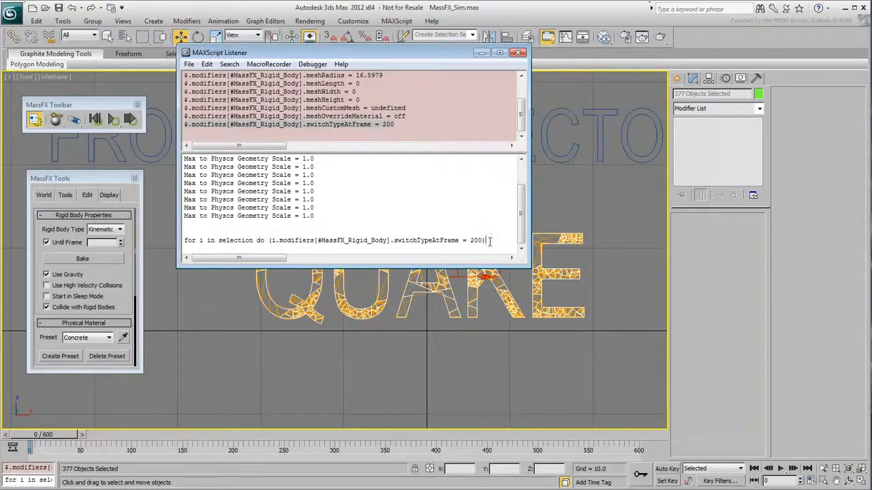
key(Return)
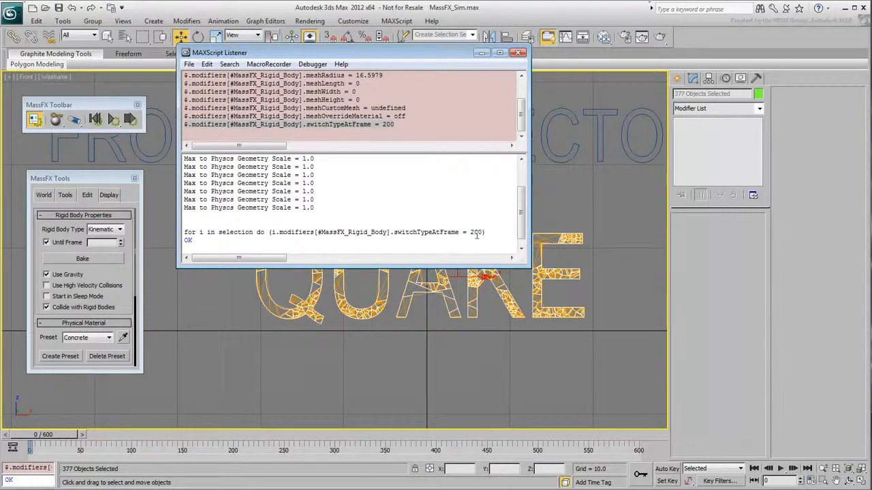
Clear the selection and check the modifier's Until Frame value on individual fragments of the K, E and A.
drag(403, 55, 240, 98)
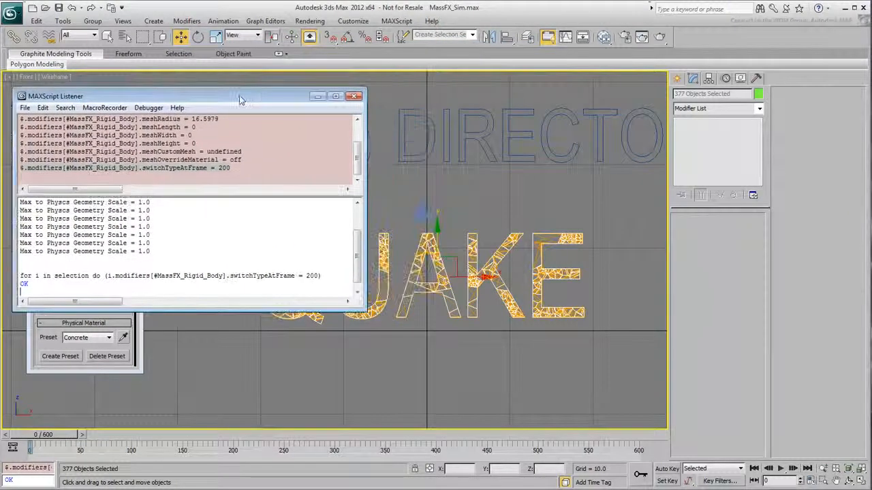
click(548, 203)
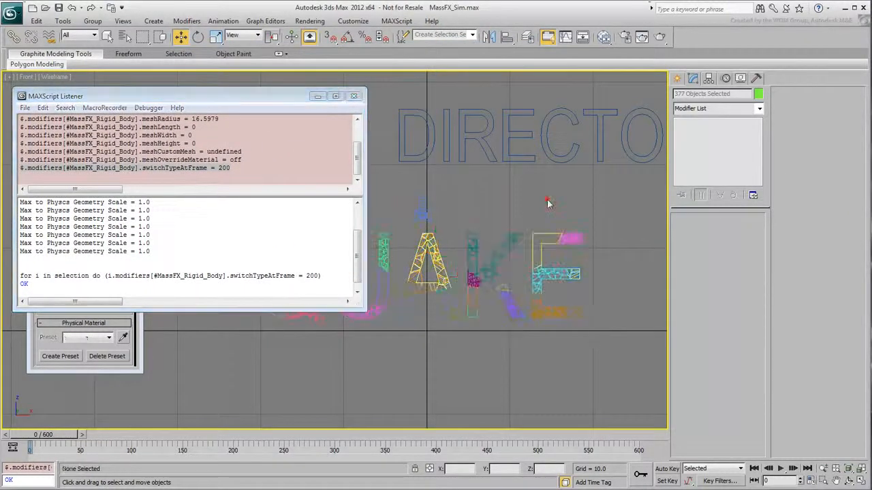
click(475, 247)
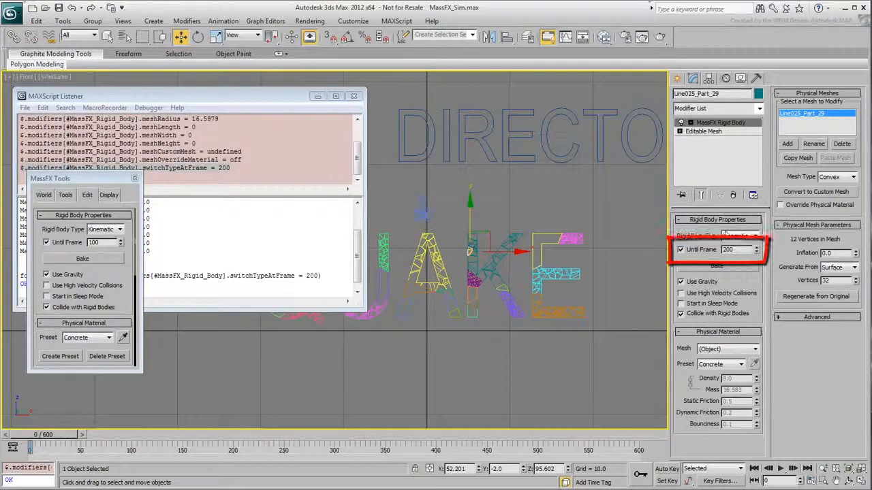
double_click(741, 250)
click(564, 274)
click(504, 284)
click(412, 291)
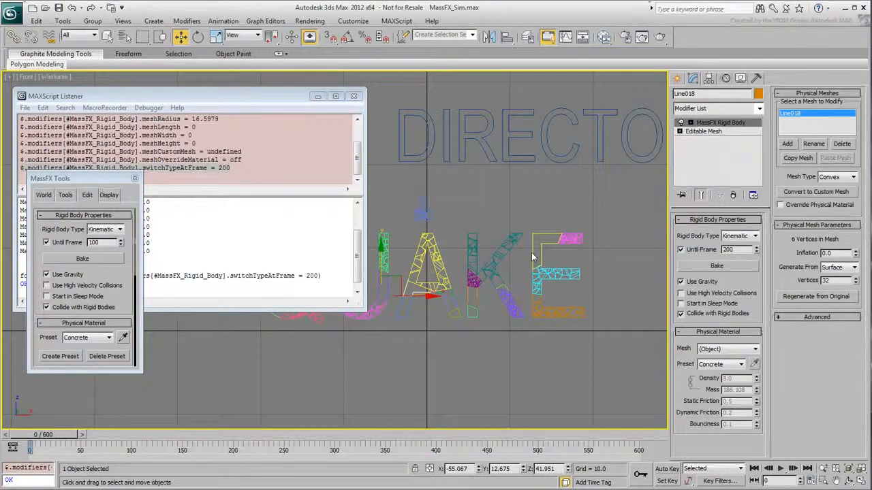
Close the MAXScript Listener, return to the four-viewport layout and deselect everything.
click(353, 96)
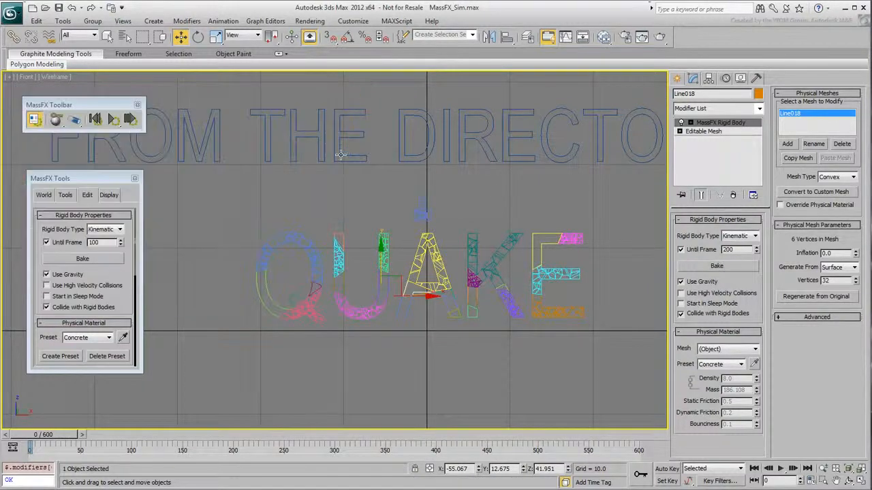
middle_drag(367, 244, 323, 231)
key(alt+w)
click(354, 240)
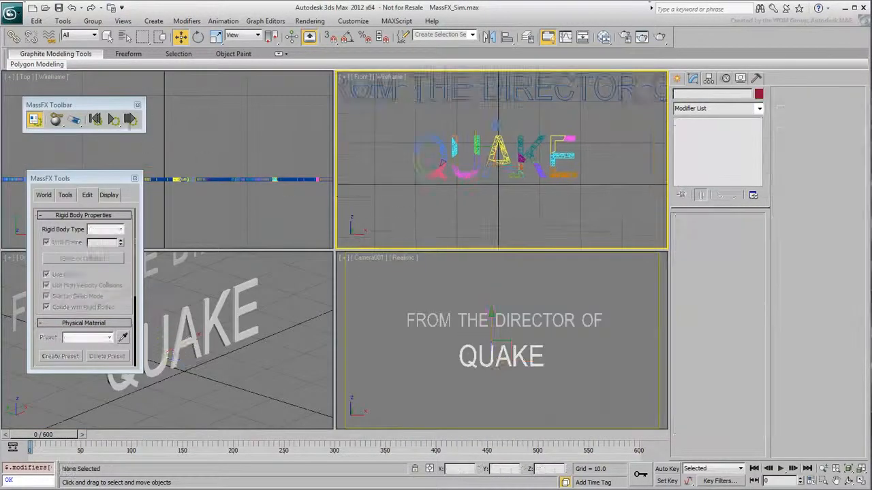
Preview the MassFX simulation through the collapse of the QUAKE letters, stop it and reset it.
click(113, 120)
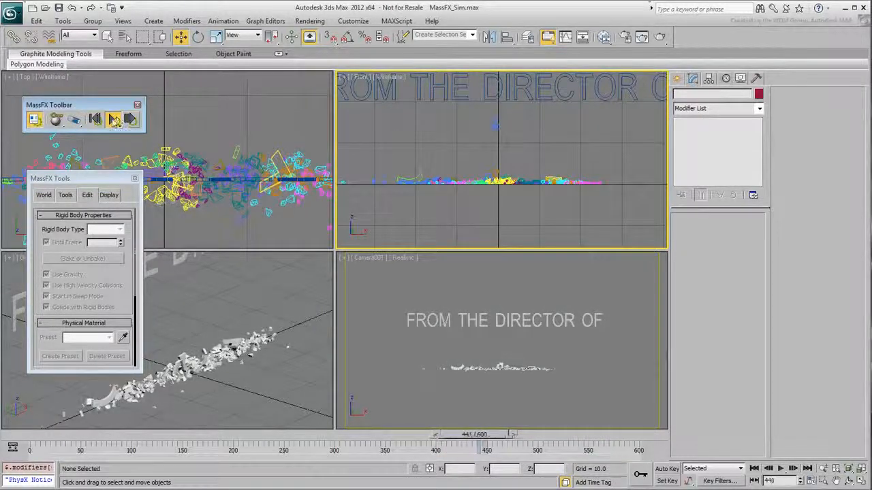
click(114, 120)
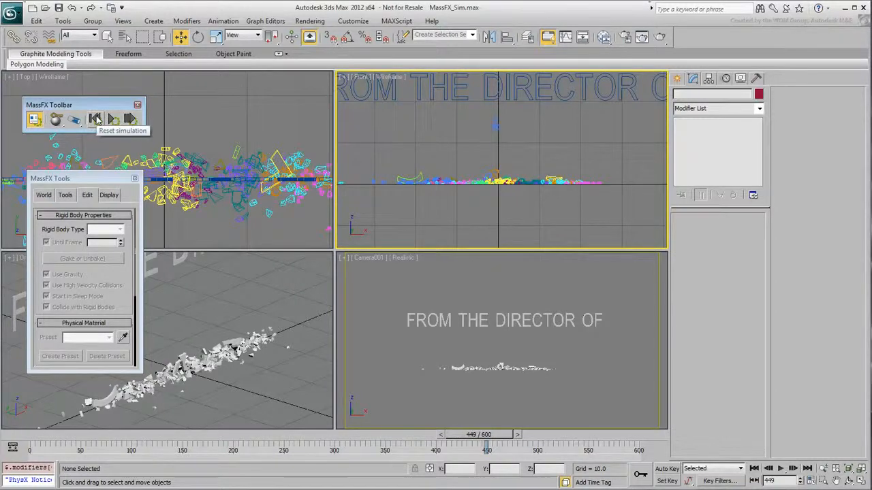
click(94, 120)
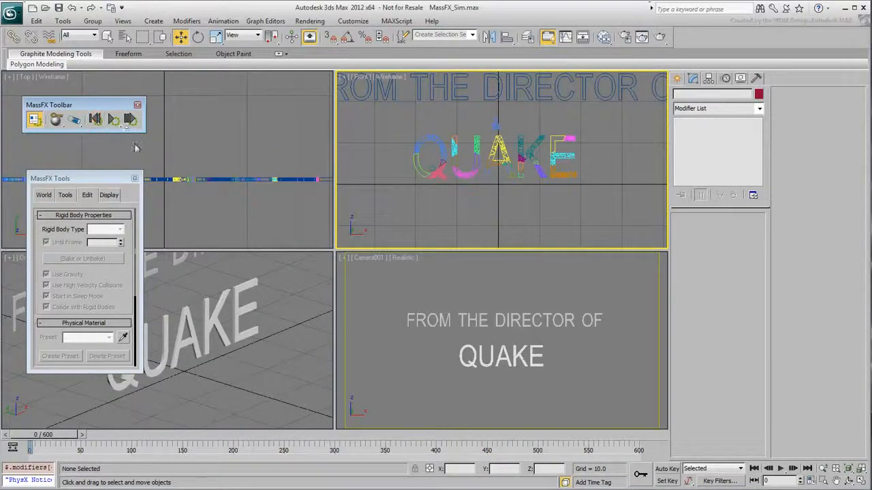
Maximize the Camera001 viewport and bake the simulation for all rigid bodies.
click(64, 196)
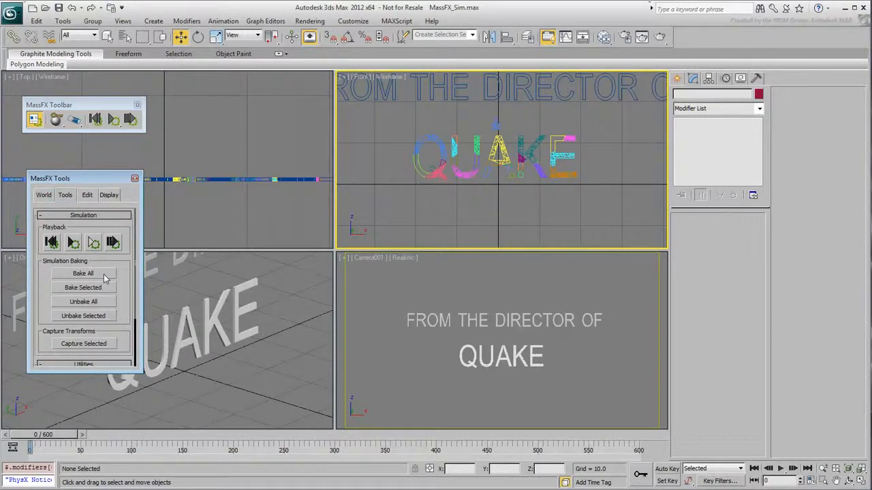
click(367, 306)
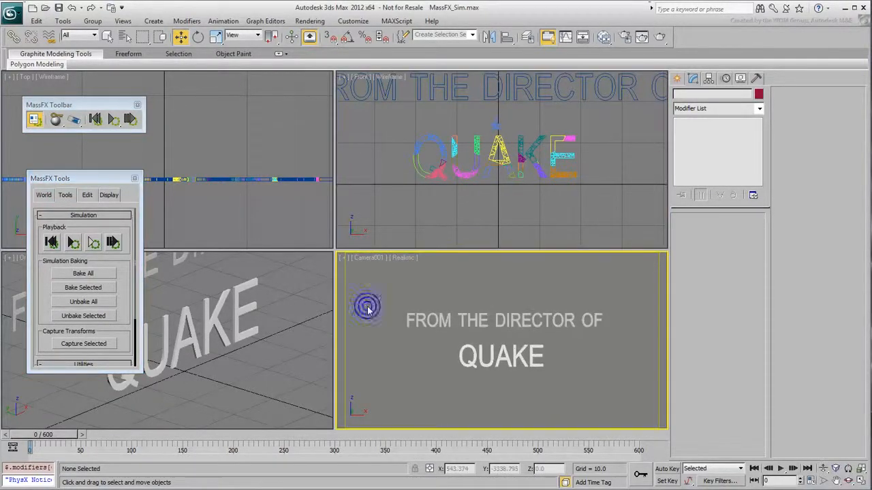
key(alt+w)
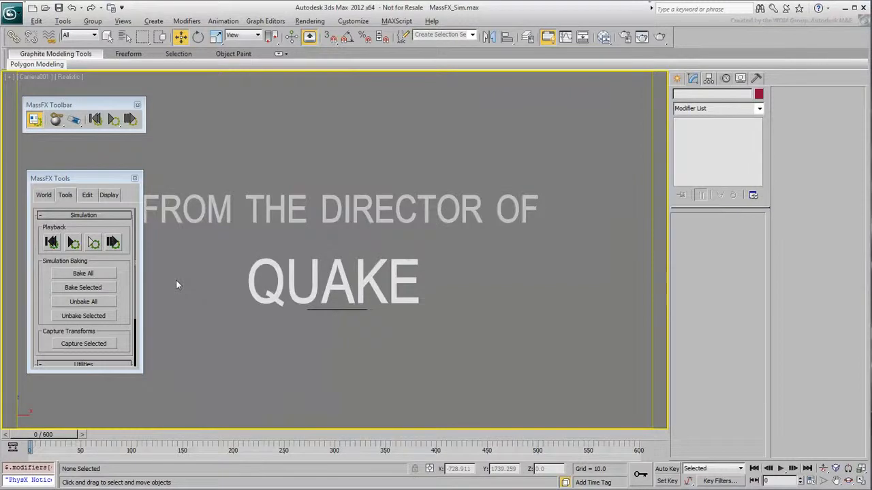
click(94, 272)
Play the baked animation in the camera view, stop it and return to frame 0.
click(781, 469)
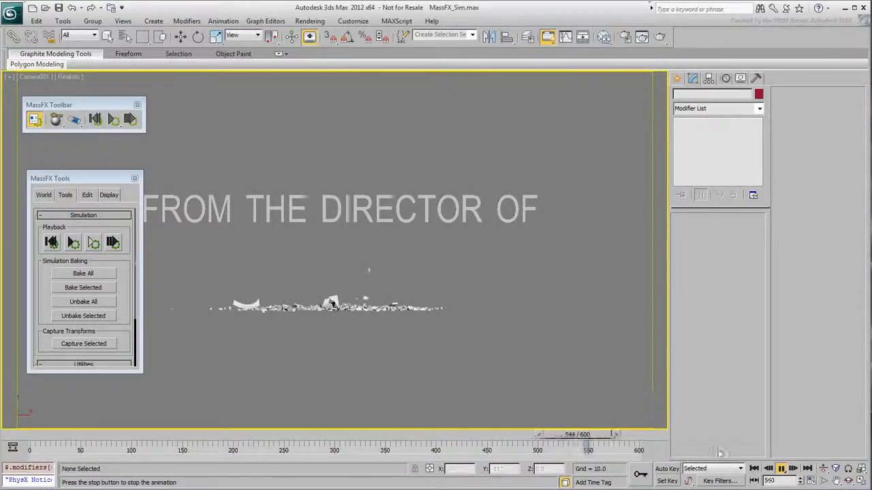
click(781, 470)
click(754, 470)
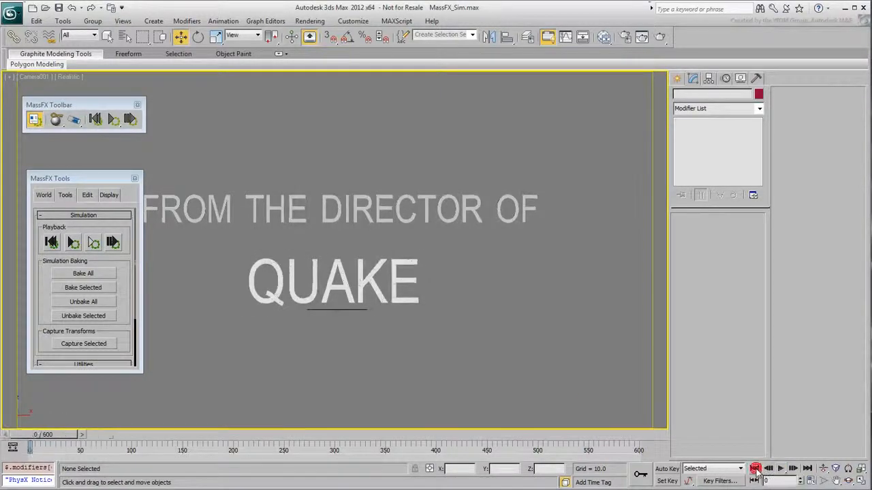